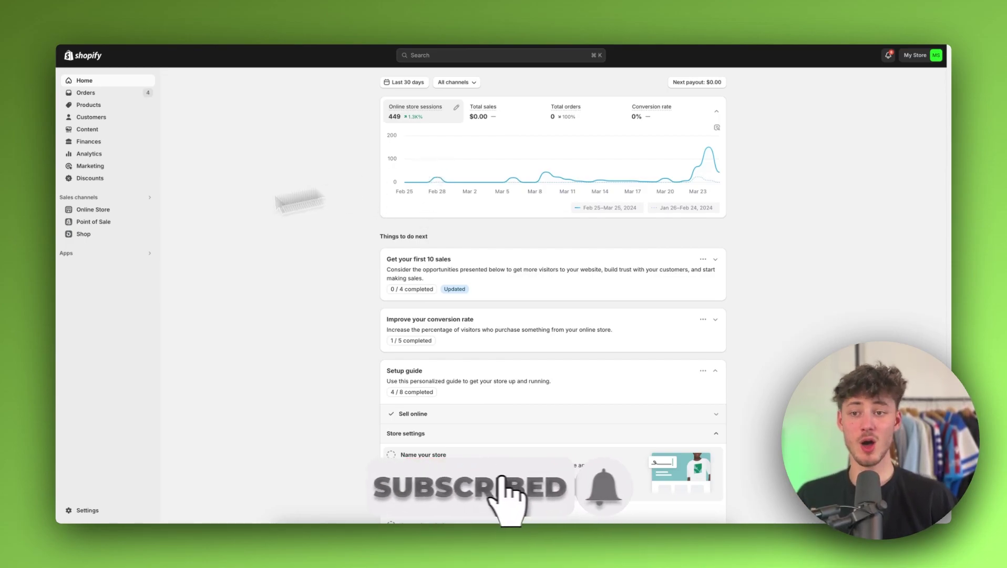
pyautogui.scroll(-5, 236, 306)
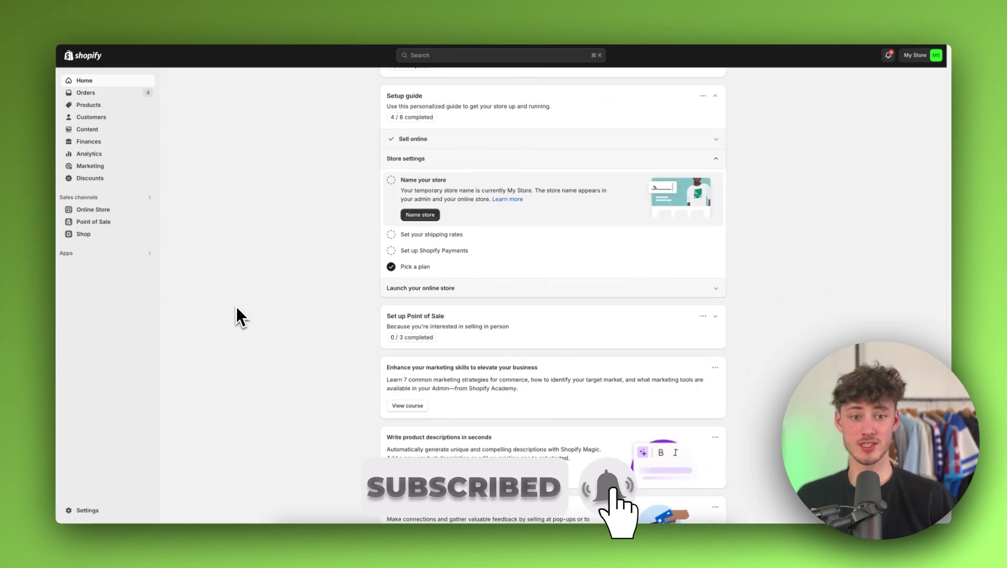
pyautogui.scroll(5, 236, 306)
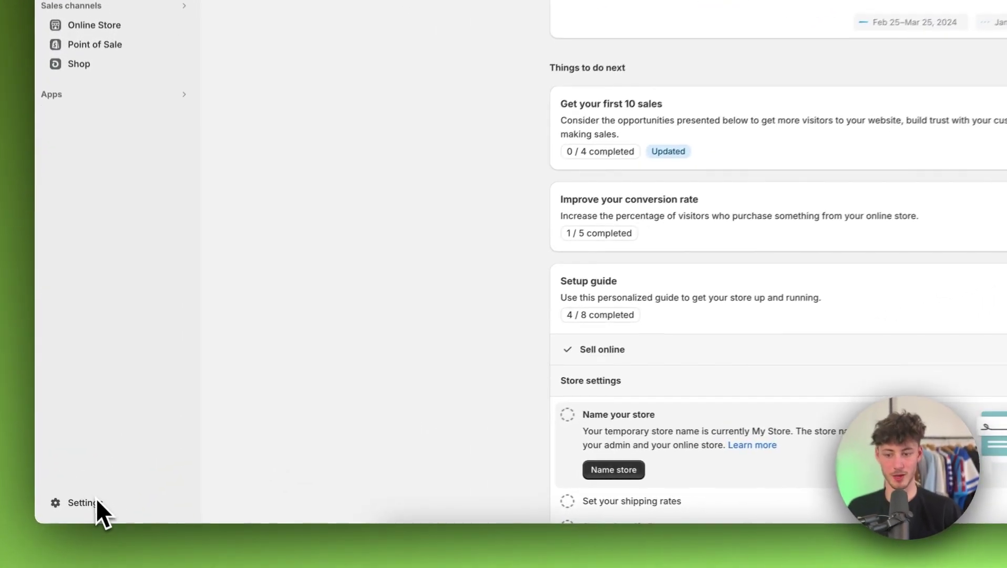
# Go to Settings > Notifications > Customer notifications.
pyautogui.click(87, 509)
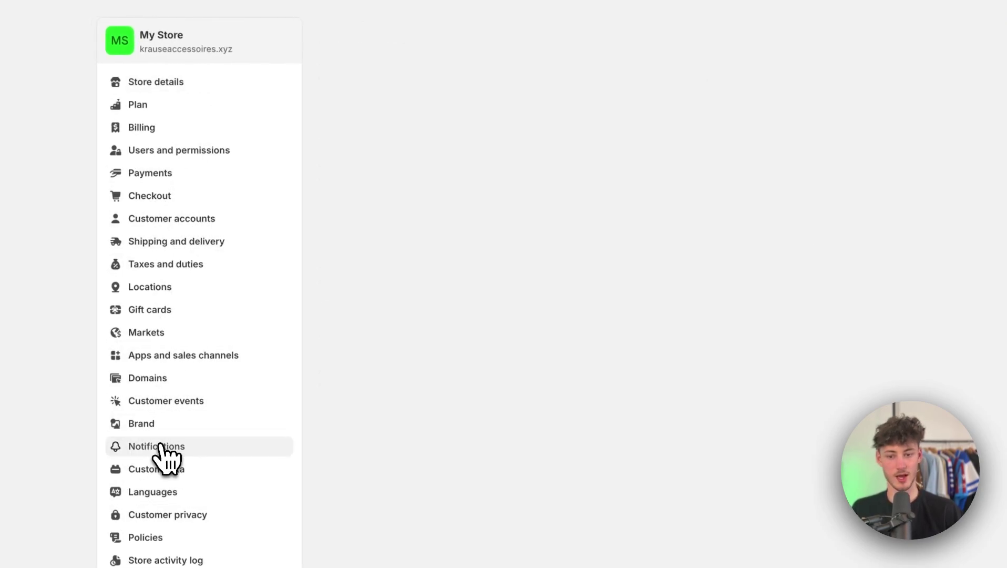
pyautogui.click(151, 446)
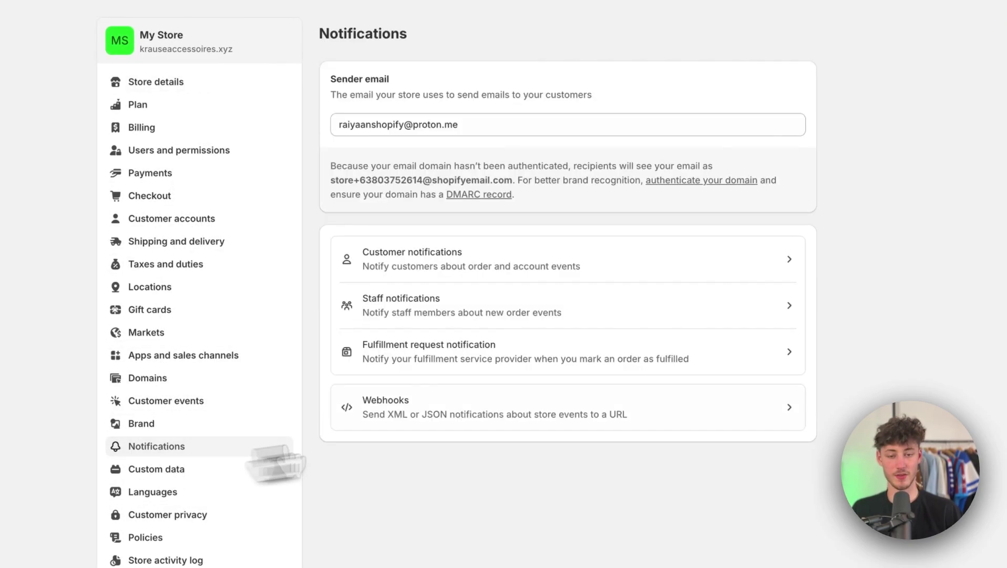
pyautogui.click(526, 267)
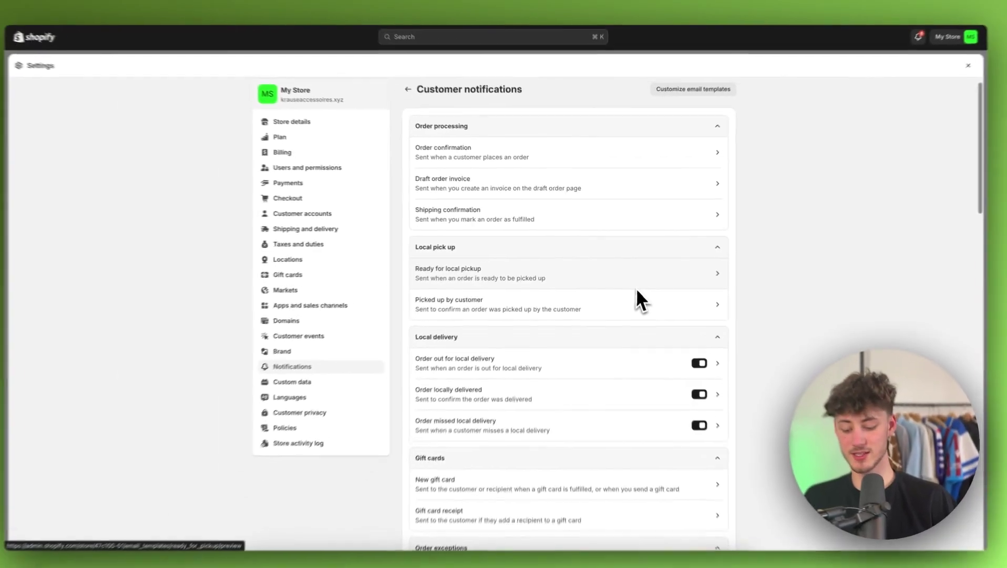
# Search the page for 'invoice' to jump to the Order invoice template.
pyautogui.press('super+f')
pyautogui.write('ivo')
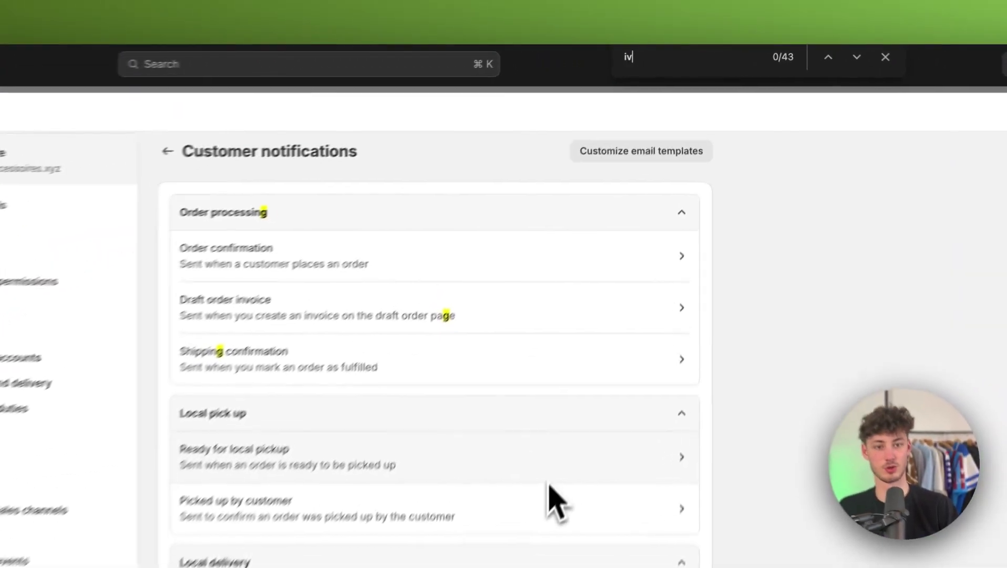
pyautogui.press('BackSpace')
pyautogui.write('nvoi')
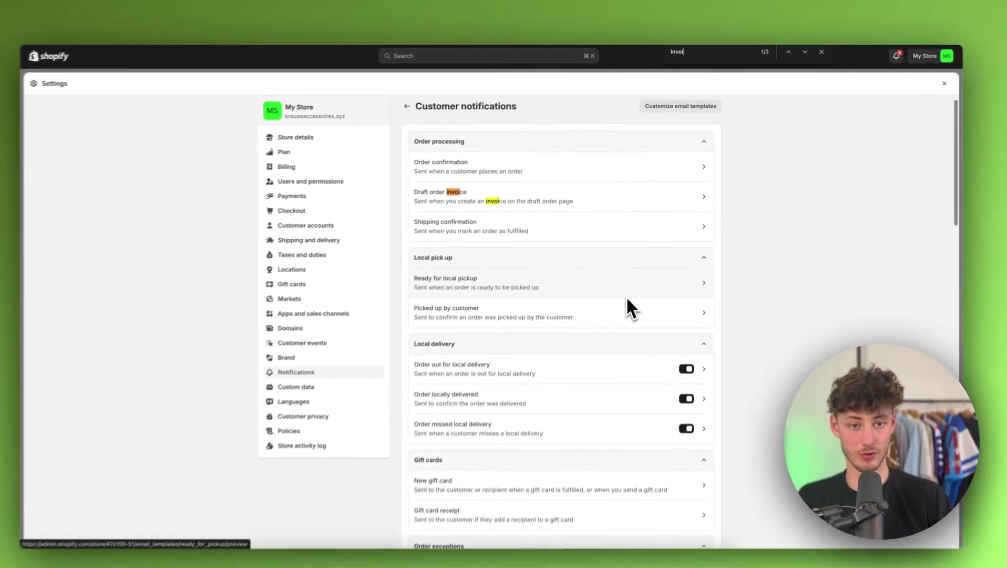
pyautogui.write('ce')
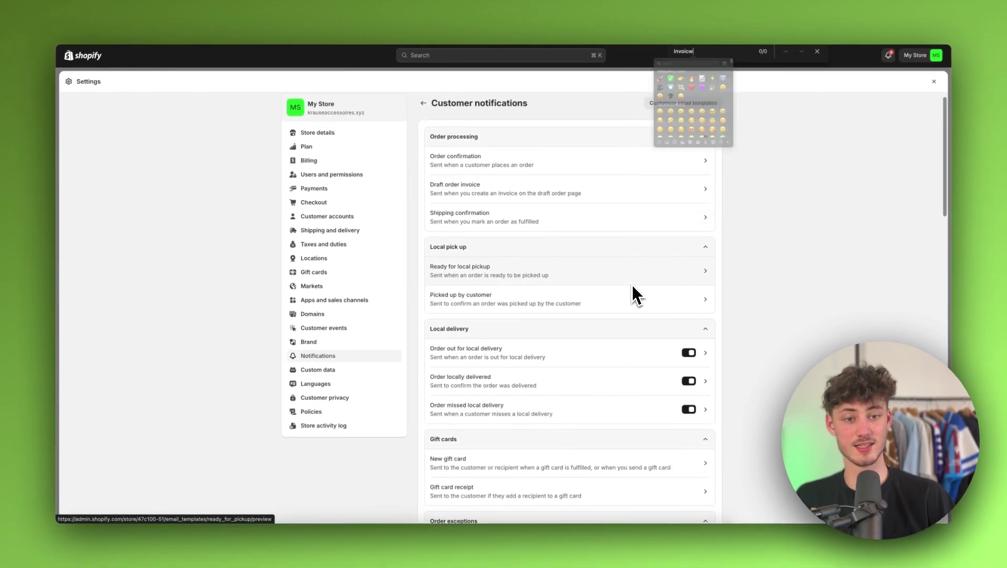
pyautogui.press('Return')
pyautogui.press('Escape')
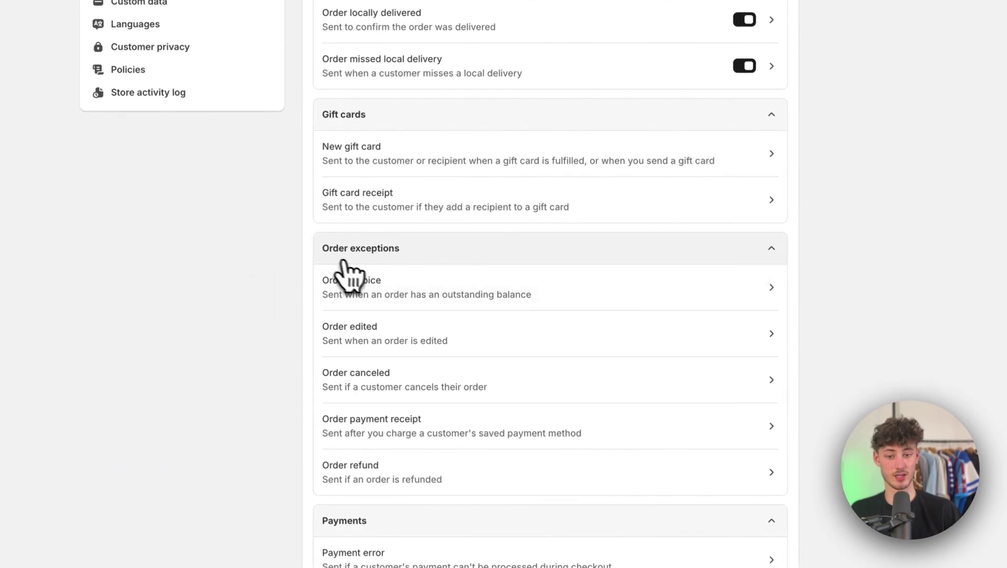
# Inspect the Order invoice email's template code and subject, then return to its preview.
pyautogui.click(351, 286)
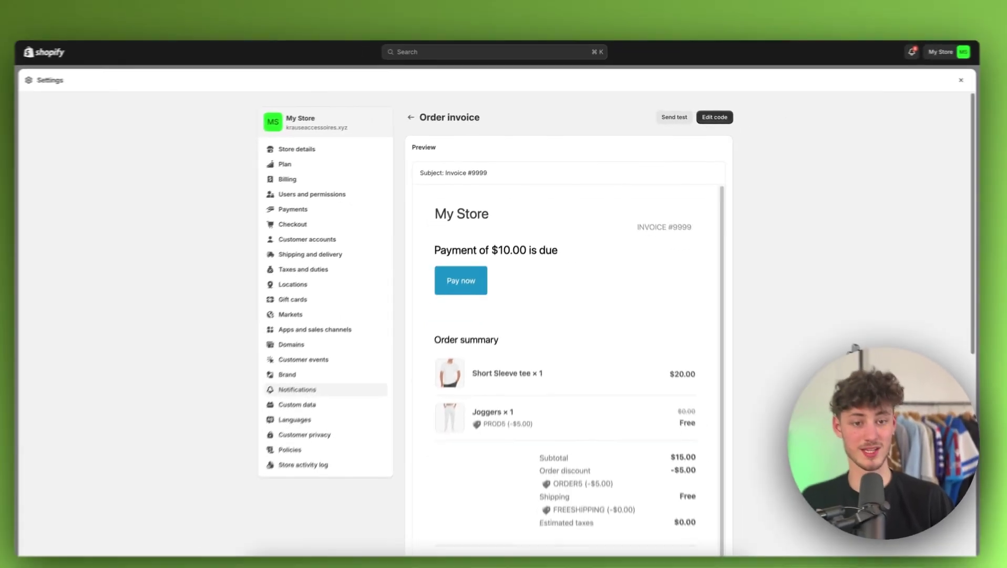
pyautogui.scroll(-10, 814, 322)
pyautogui.scroll(5, 814, 315)
pyautogui.scroll(5, 802, 306)
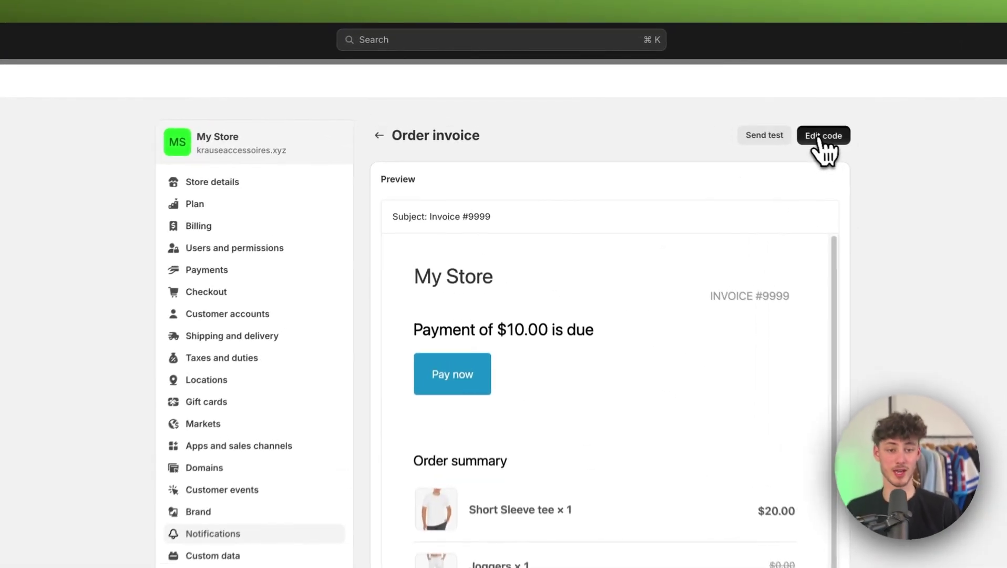
pyautogui.click(705, 115)
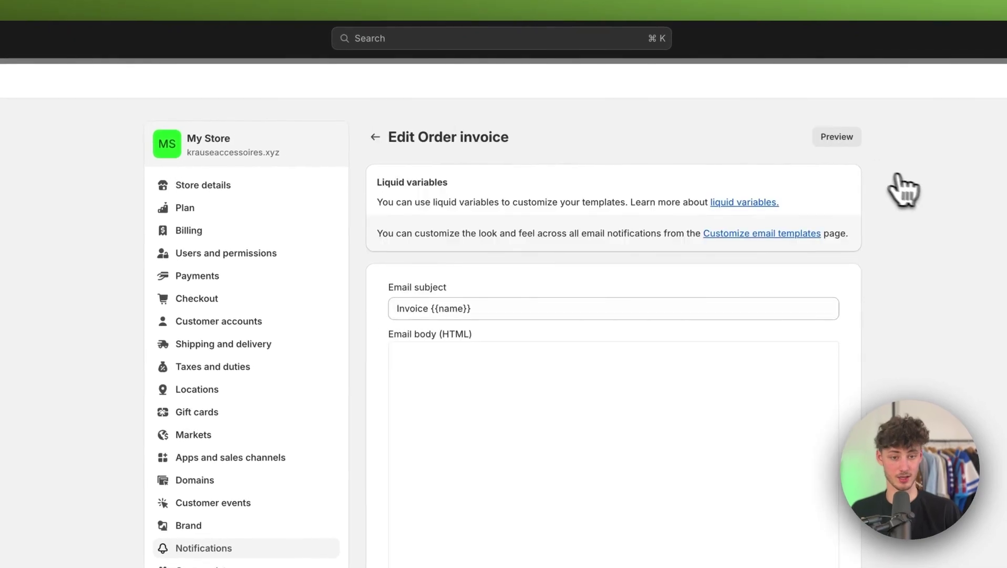
pyautogui.scroll(-5, 598, 315)
pyautogui.scroll(-5, 598, 291)
pyautogui.scroll(-10, 598, 291)
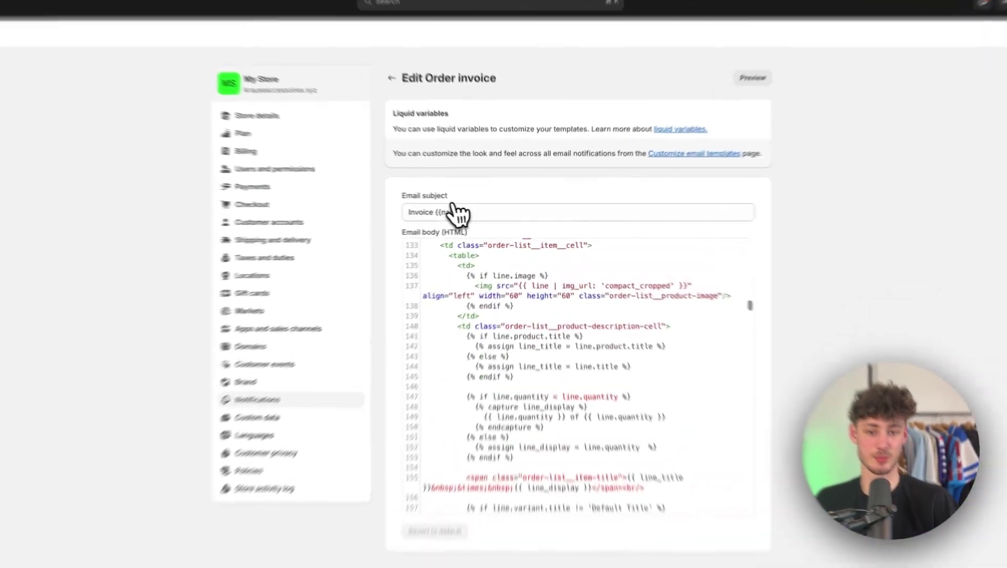
pyautogui.click(457, 212)
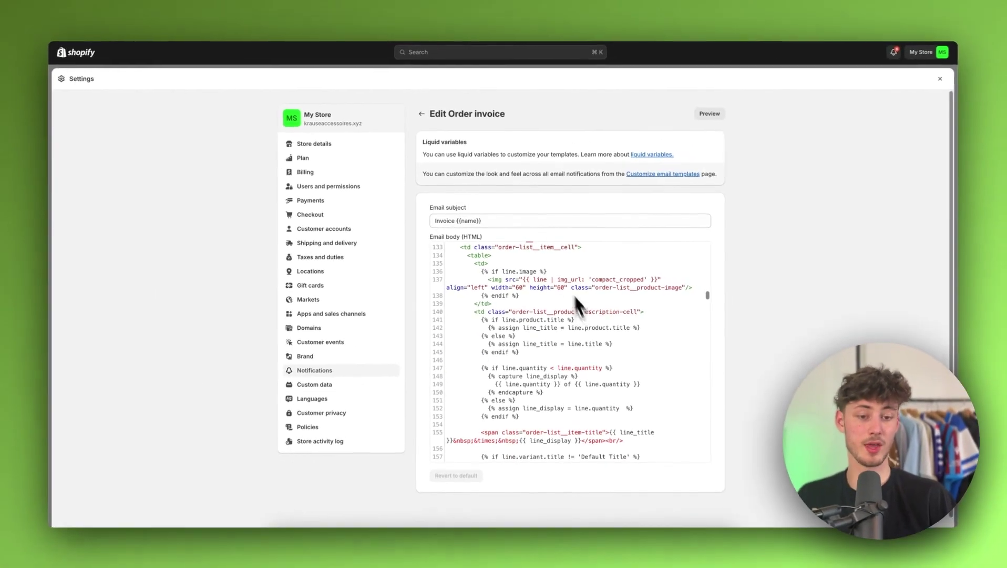
pyautogui.scroll(-5, 586, 324)
pyautogui.scroll(-5, 586, 324)
pyautogui.scroll(-5, 586, 323)
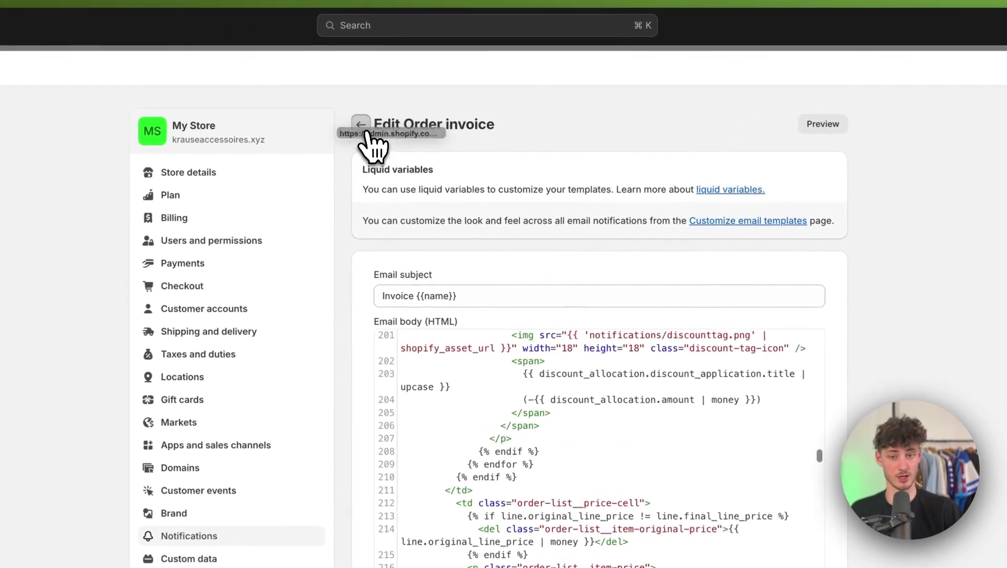
pyautogui.click(361, 124)
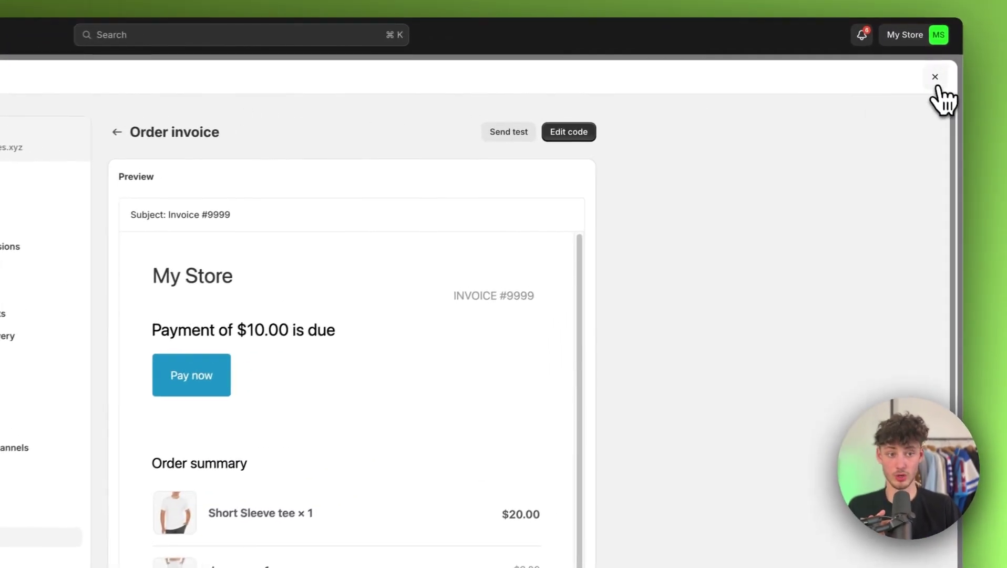
# Close Settings and create a new draft order from Orders > Drafts.
pyautogui.click(933, 81)
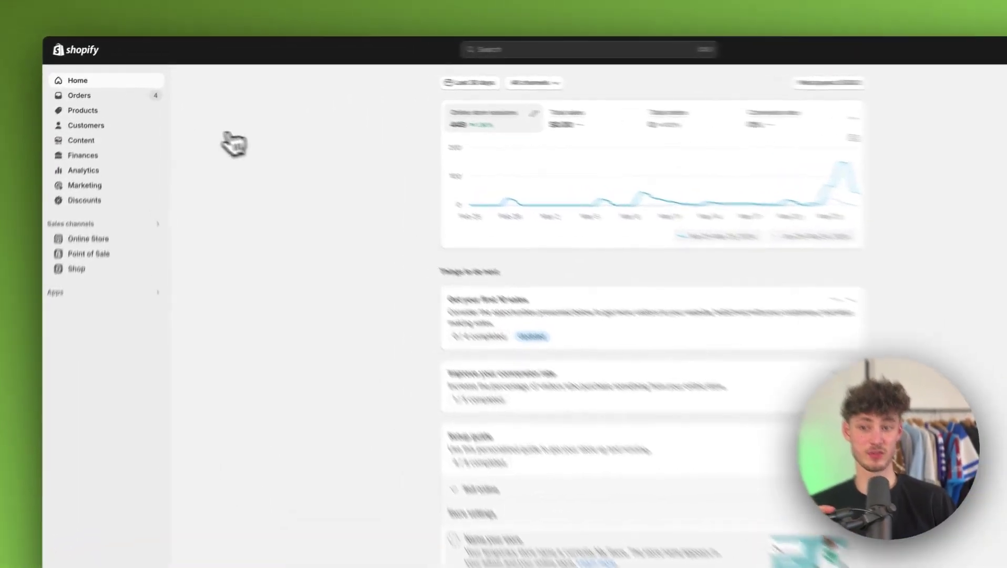
pyautogui.click(62, 92)
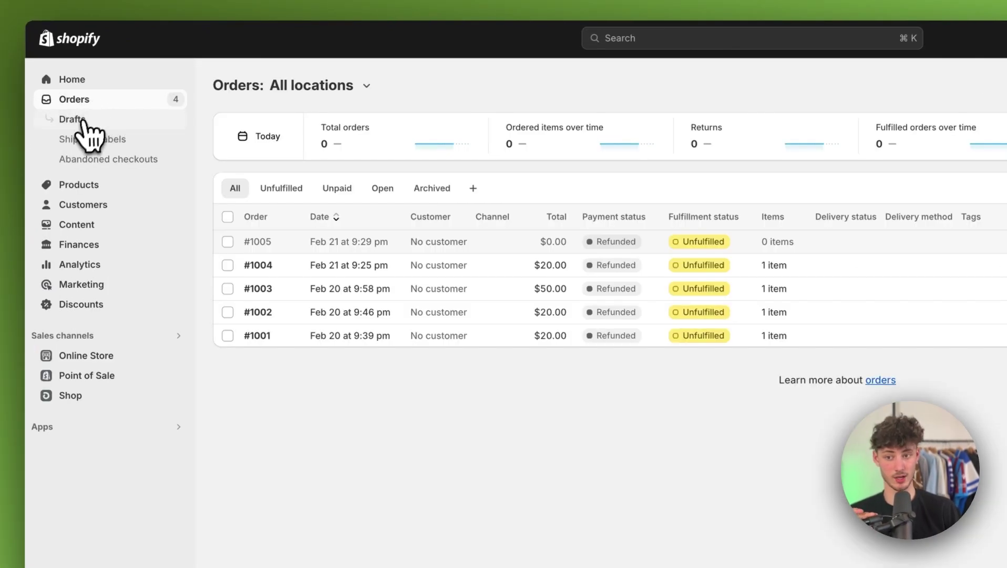
pyautogui.click(73, 119)
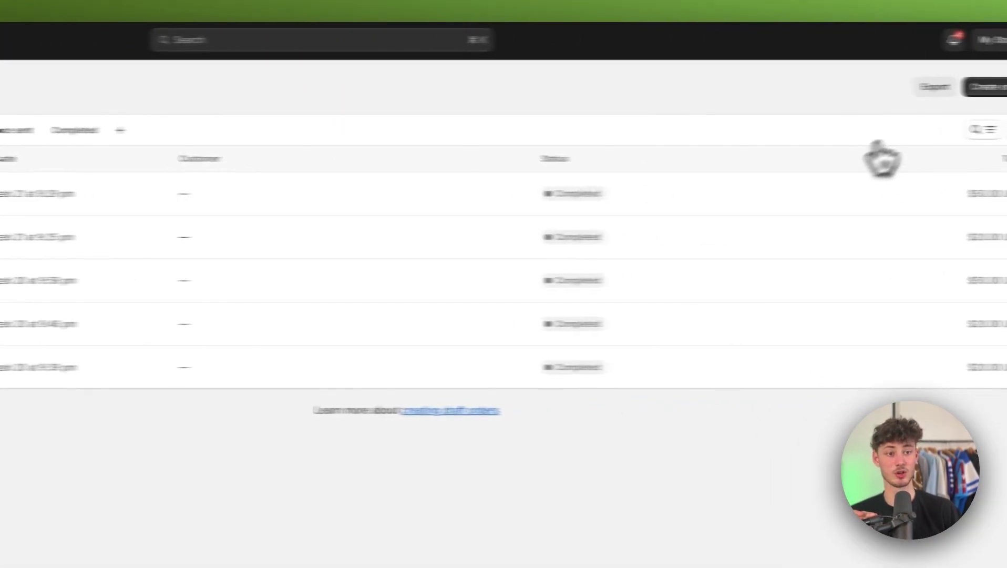
pyautogui.click(877, 152)
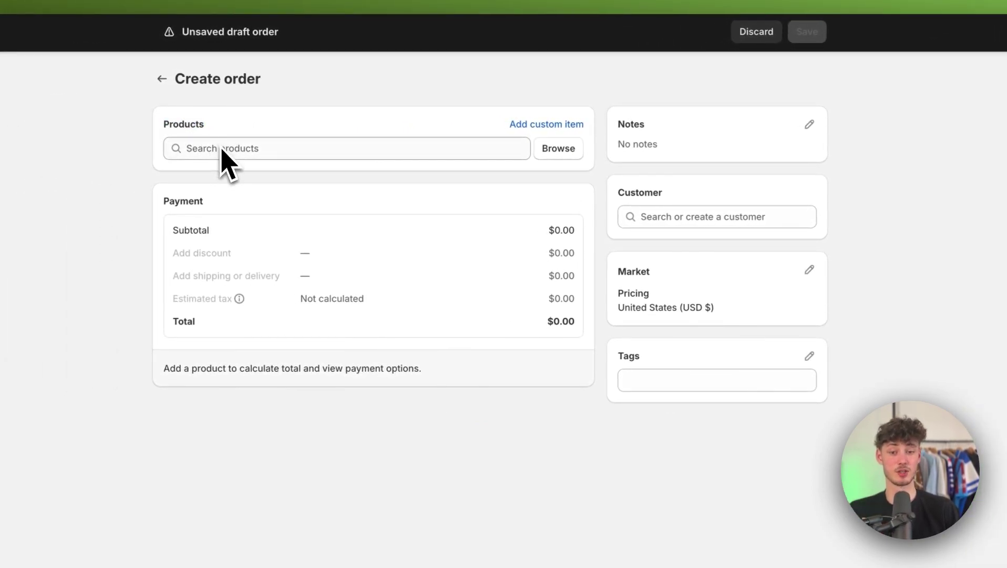
# Add only the Small variant of Overzised Zipper from Popular products to the draft order.
pyautogui.click(558, 148)
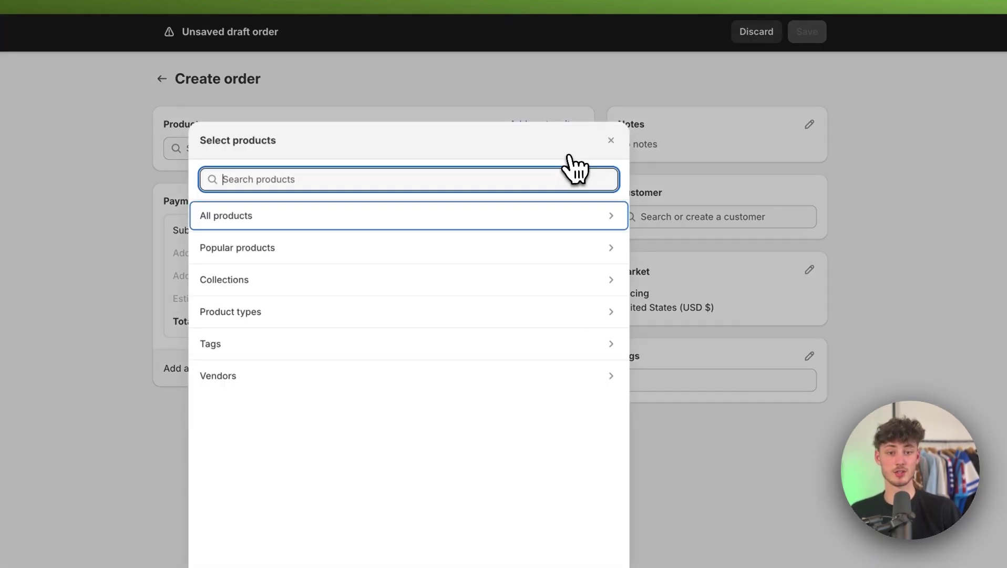
pyautogui.click(327, 247)
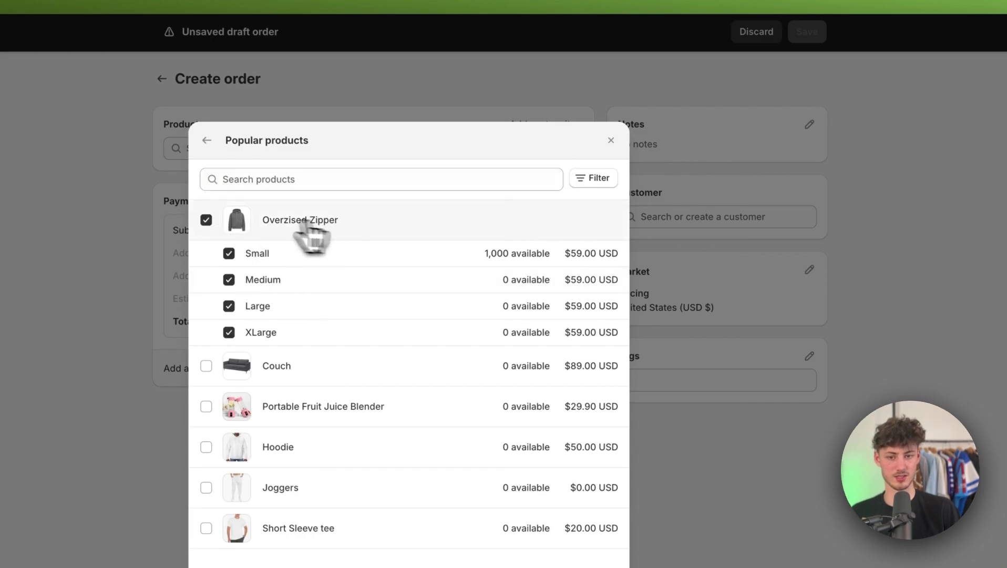
pyautogui.click(228, 279)
pyautogui.click(228, 305)
pyautogui.click(228, 332)
pyautogui.click(607, 473)
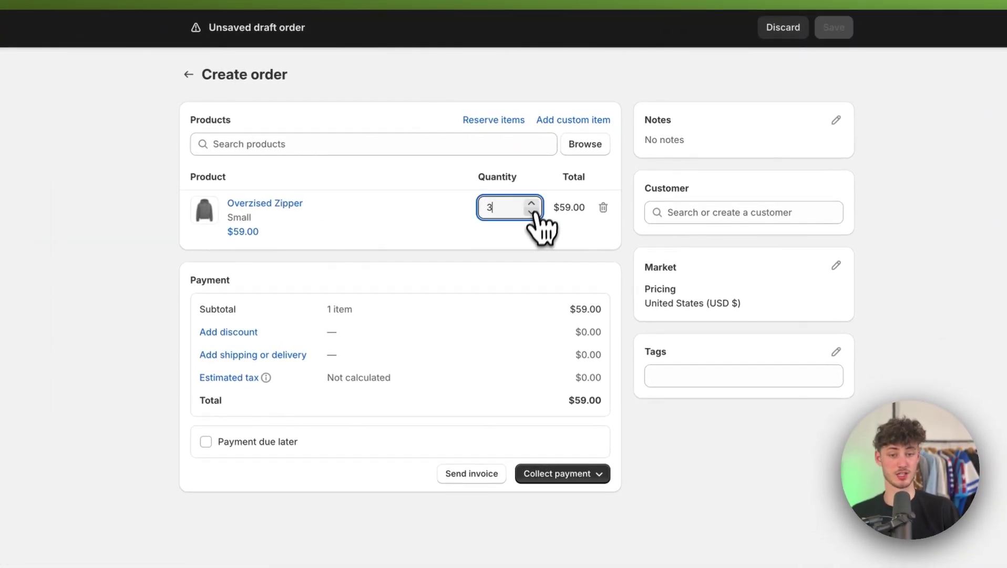
# Set the quantity to 2 for a $118 total, leaving payment due later unchecked.
pyautogui.click(532, 203)
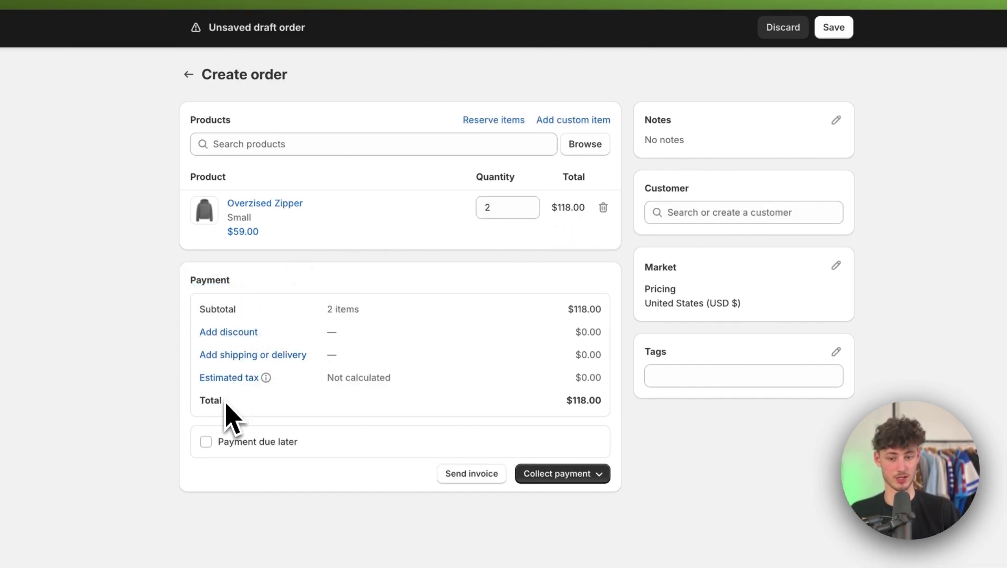
pyautogui.click(205, 441)
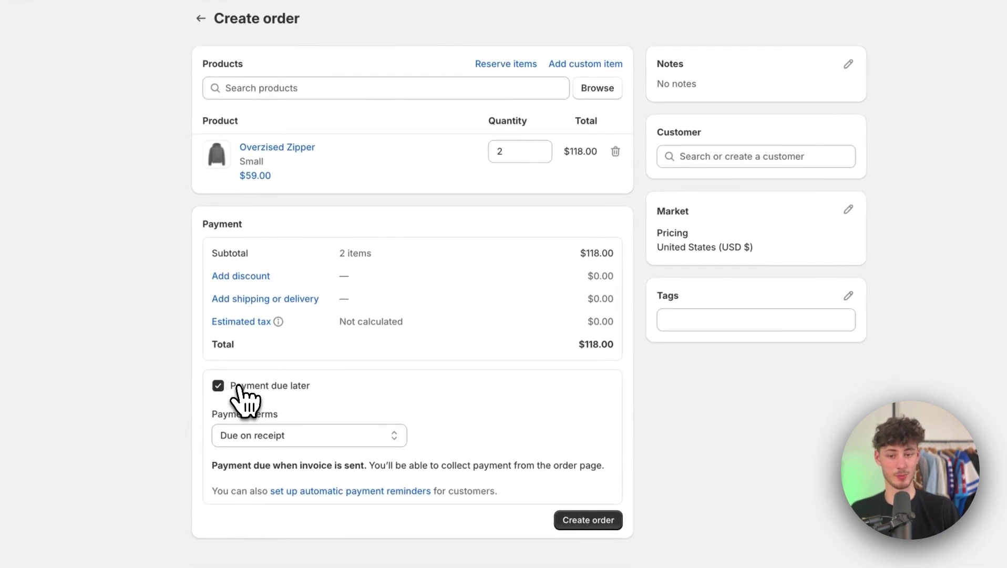
pyautogui.click(250, 389)
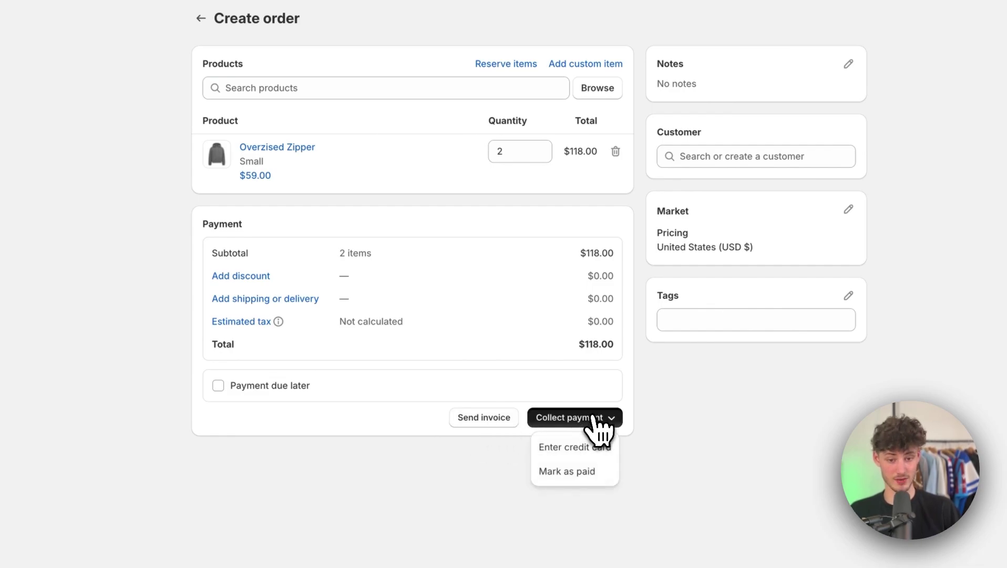
# Address invoice #D6 to the copied TempMail address.
pyautogui.click(484, 418)
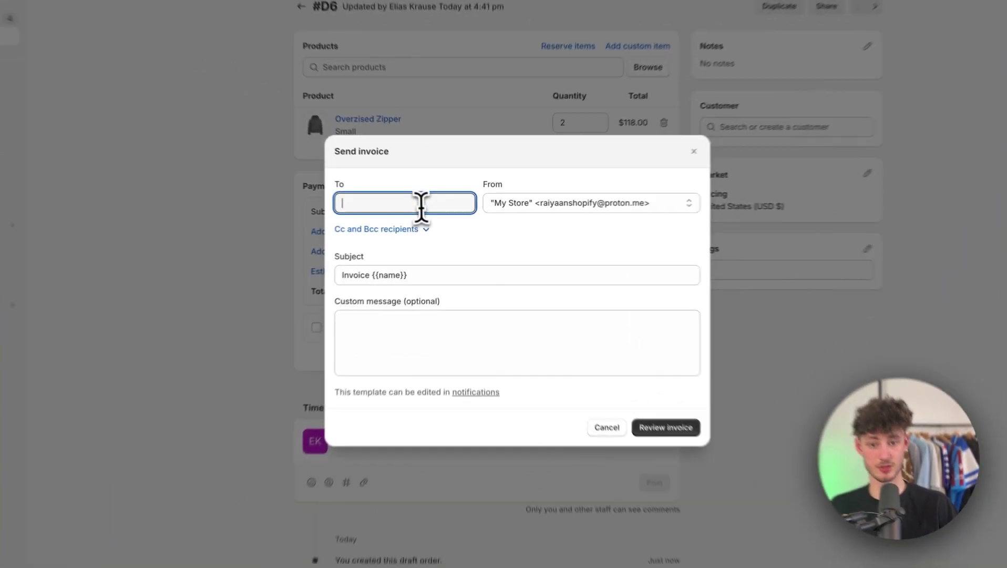
pyautogui.click(379, 194)
pyautogui.hotkey('ctrl', 'v')
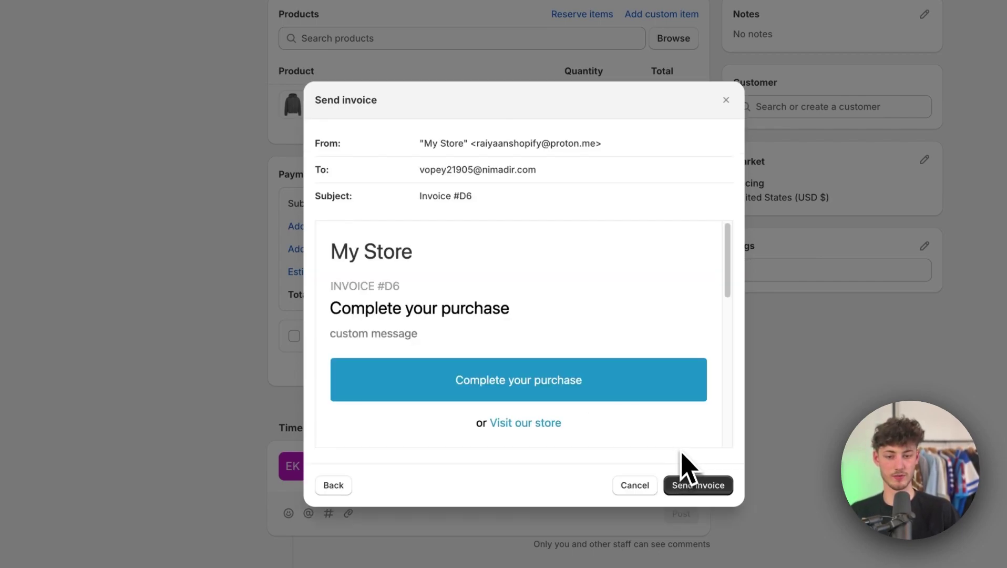
pyautogui.scroll(-5, 577, 338)
pyautogui.scroll(5, 610, 366)
pyautogui.scroll(-4, 614, 366)
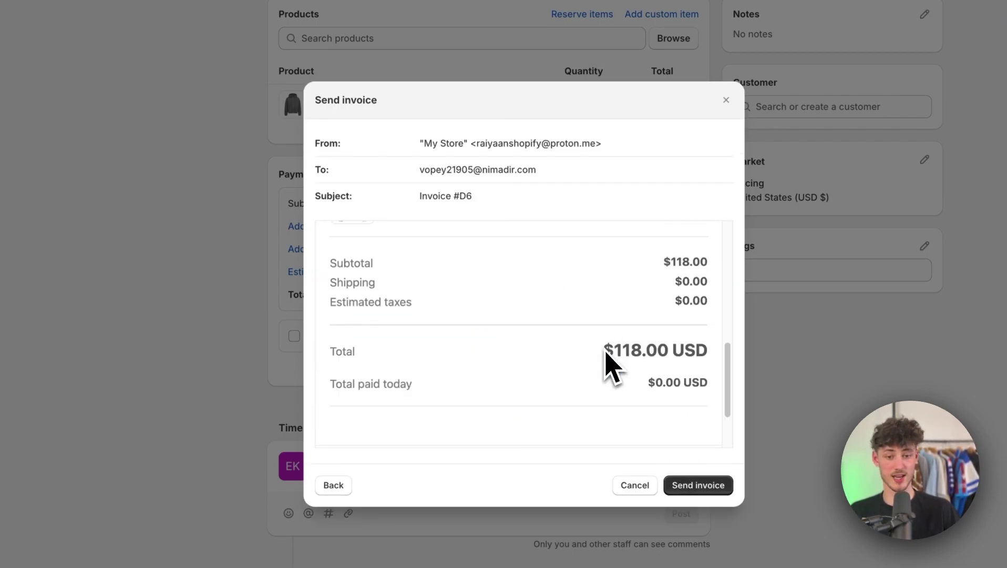
pyautogui.scroll(-3, 607, 353)
pyautogui.scroll(2, 610, 361)
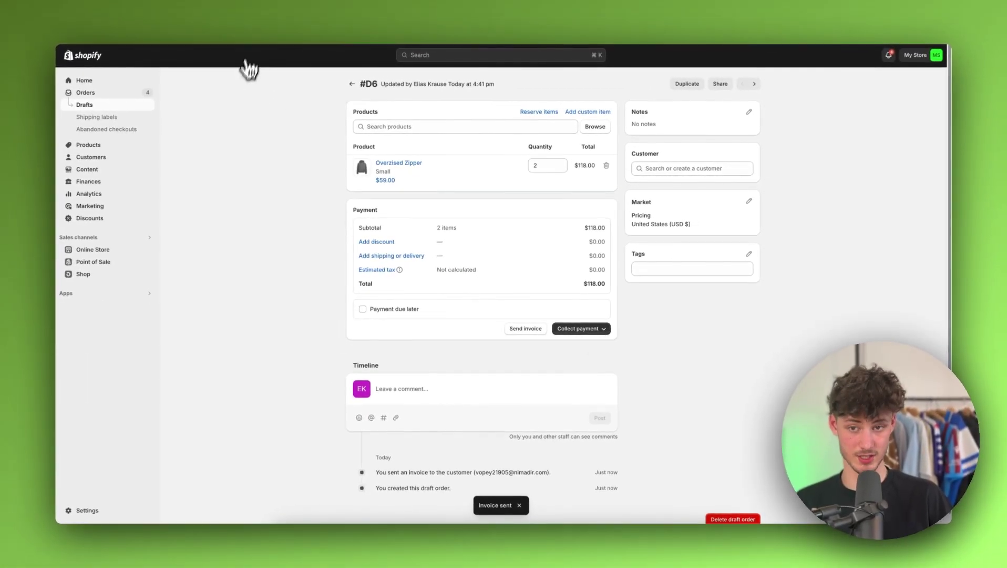
# Refresh the TempMail inbox, then try attaching a new customer to draft #D6.
pyautogui.click(248, 67)
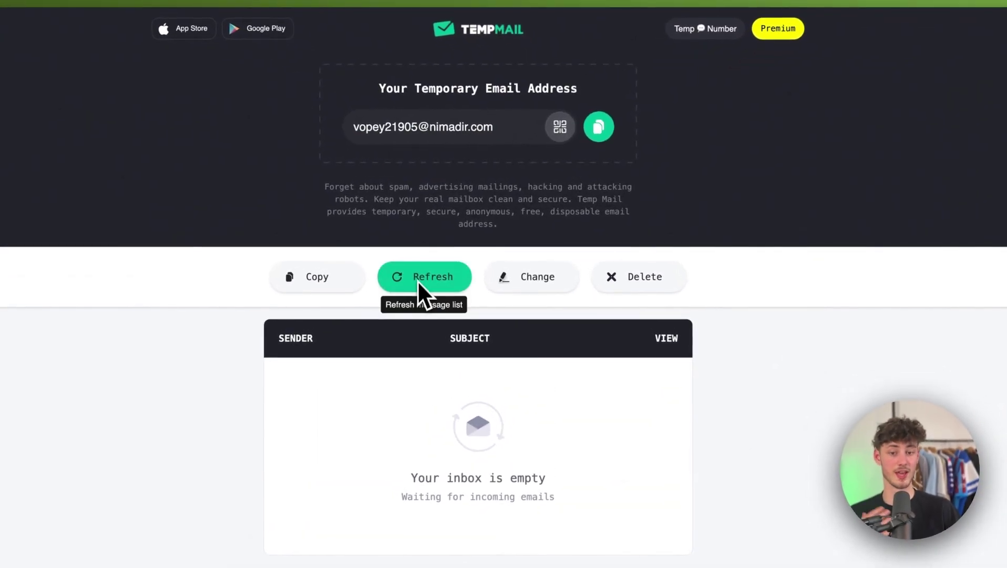
pyautogui.click(417, 280)
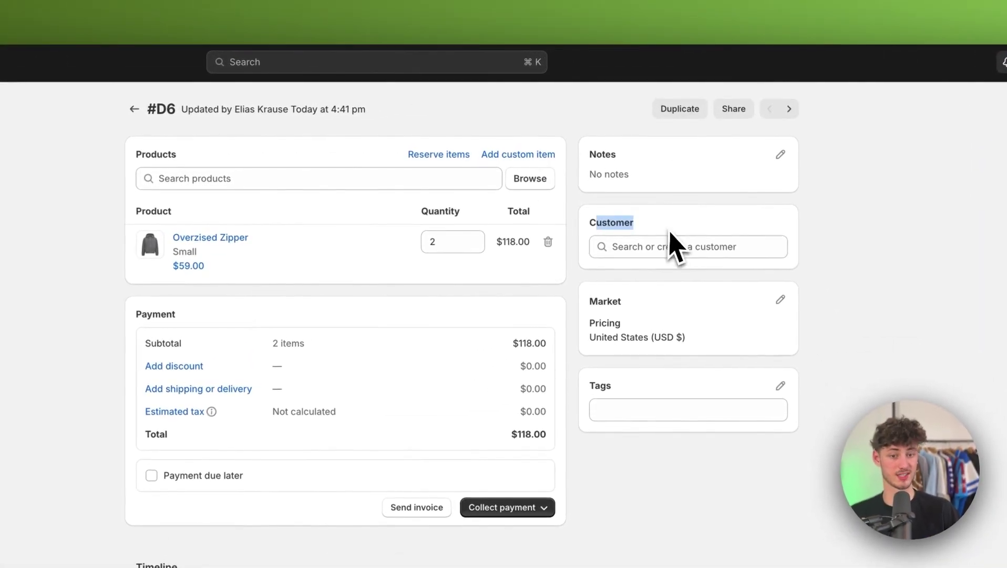
pyautogui.click(676, 243)
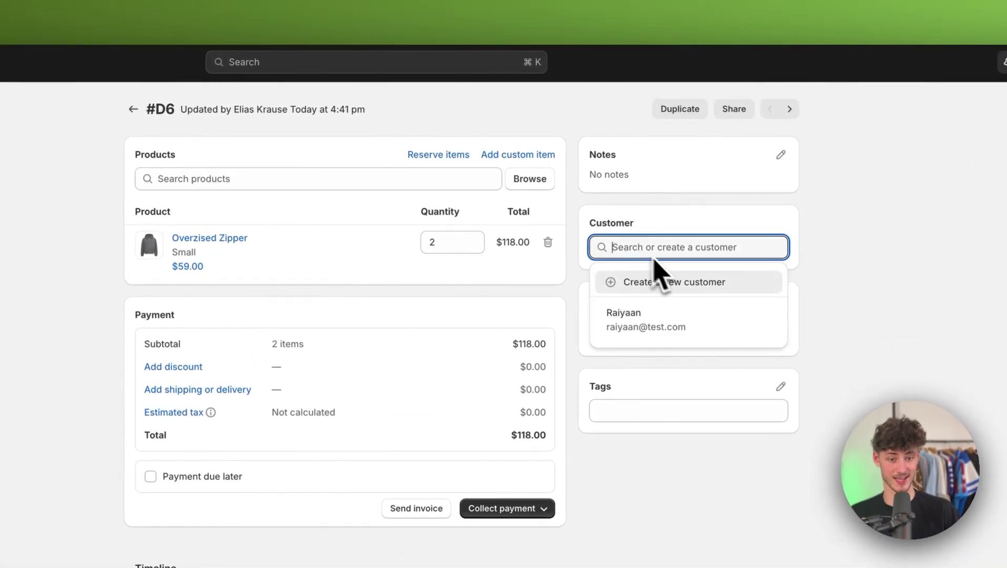
pyautogui.click(704, 287)
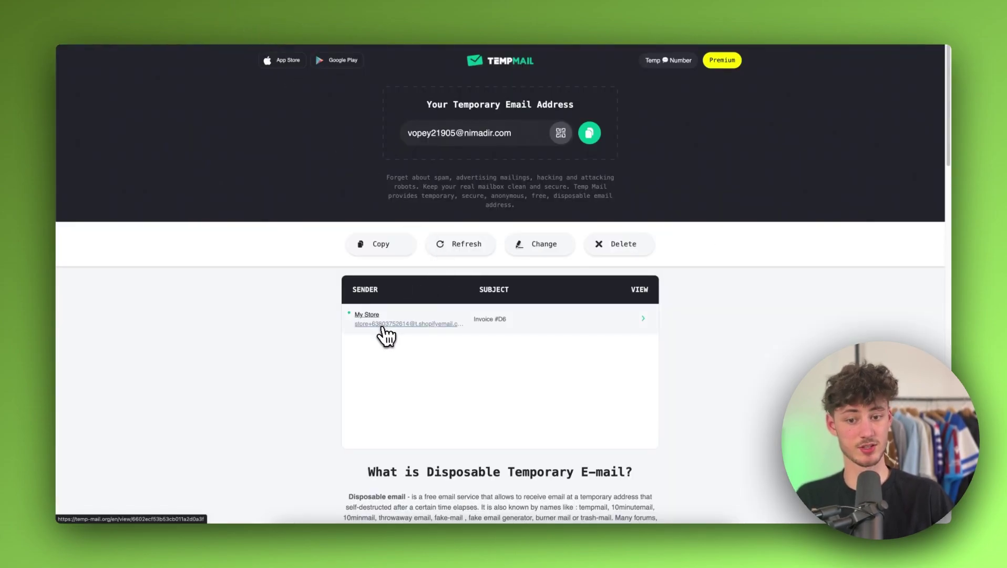
# Open the My Store invoice email in the TempMail inbox.
pyautogui.click(385, 330)
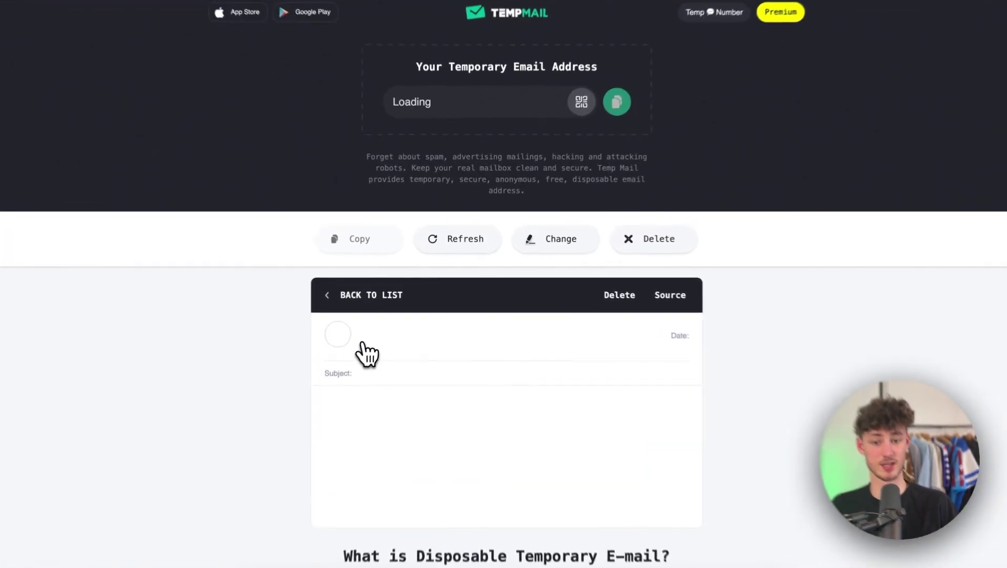
pyautogui.scroll(-5, 412, 313)
pyautogui.scroll(2, 423, 306)
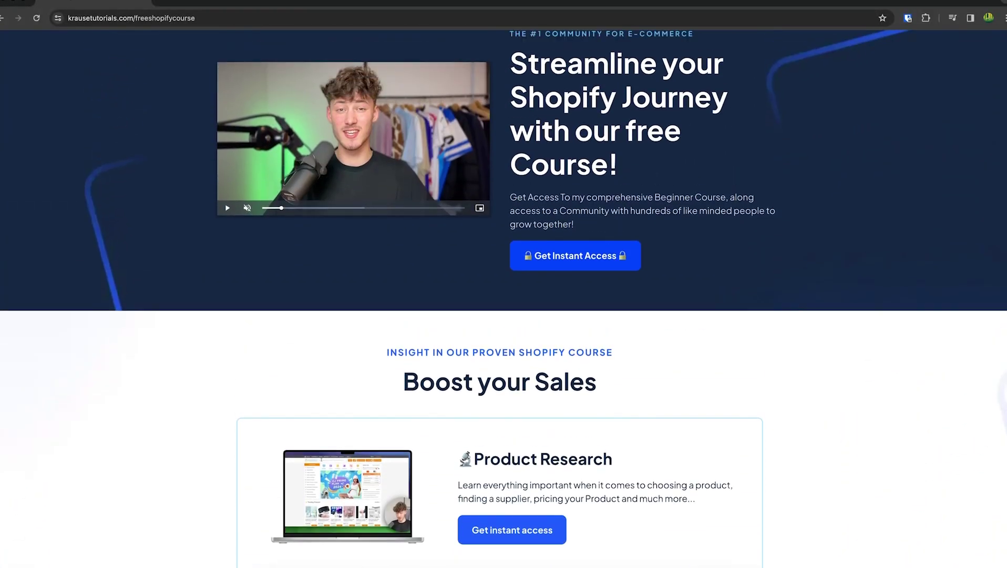
pyautogui.scroll(3, 504, 284)
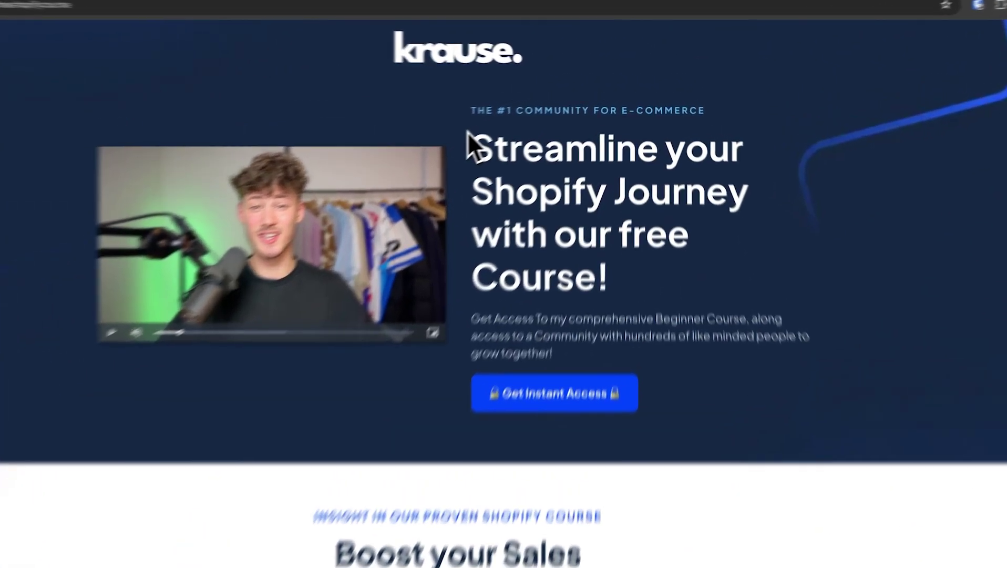
# Highlight the free course headline and the FREE Shopify Course link line.
pyautogui.moveTo(501, 147); pyautogui.dragTo(622, 236)
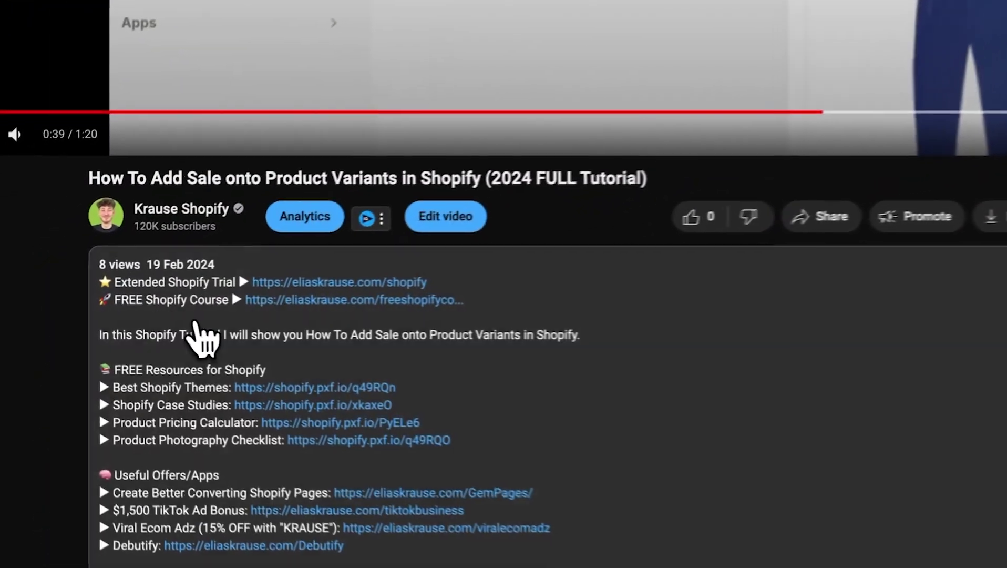
pyautogui.moveTo(101, 298); pyautogui.dragTo(472, 301)
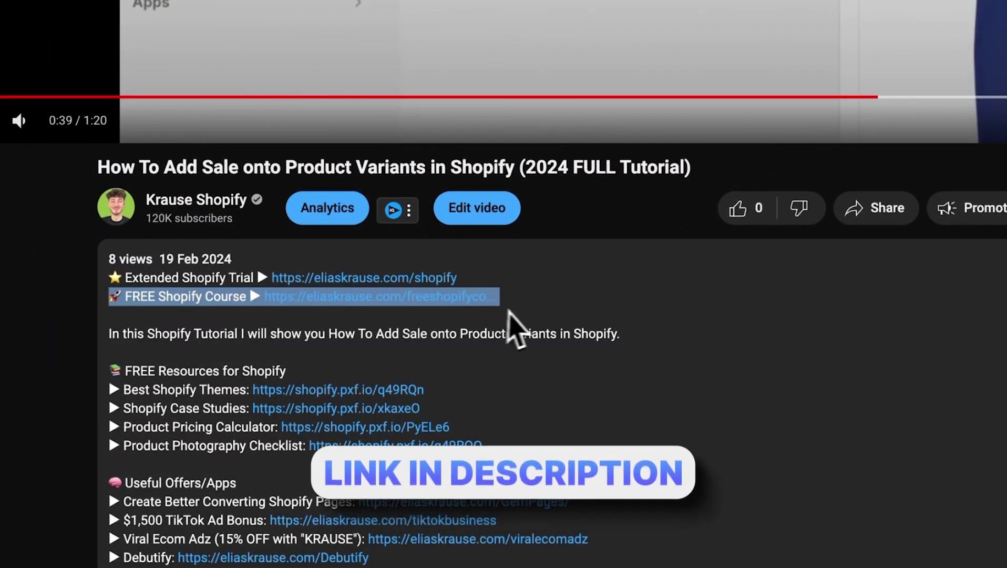